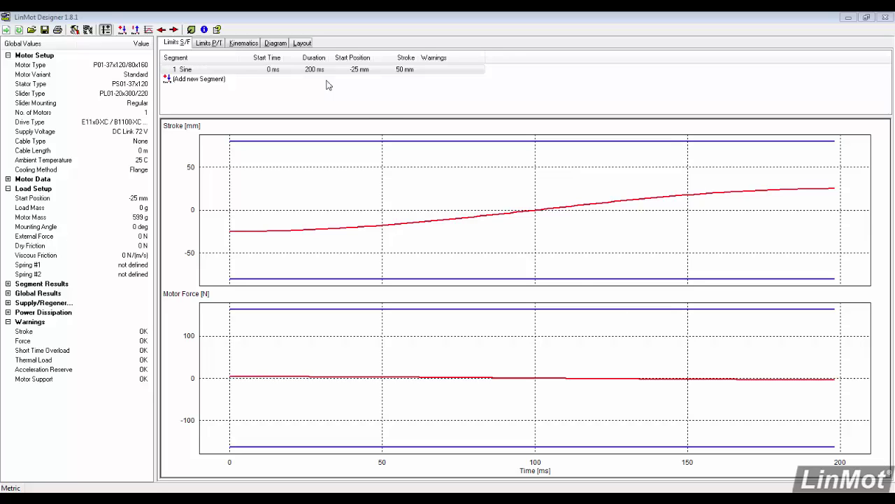
Change the first sine segment's stroke to 70 mm
double_click(237, 70)
left_click_drag(409, 235, 337, 242)
type("70")
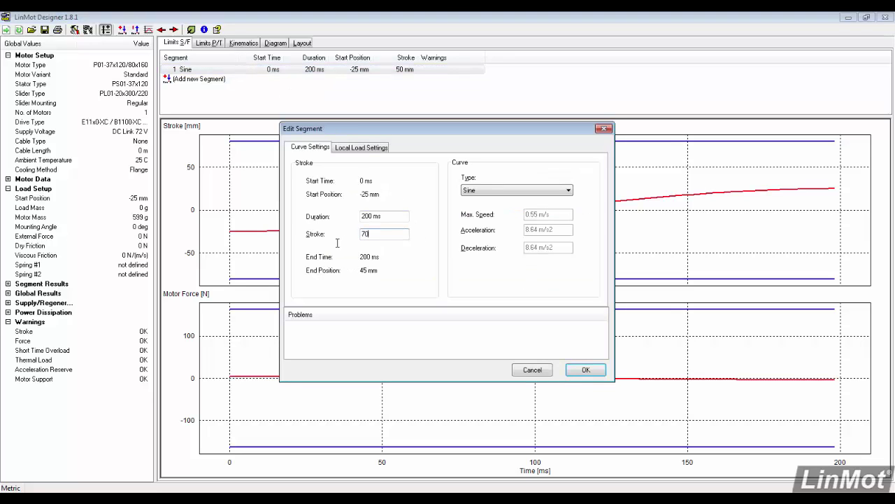
left_click(580, 370)
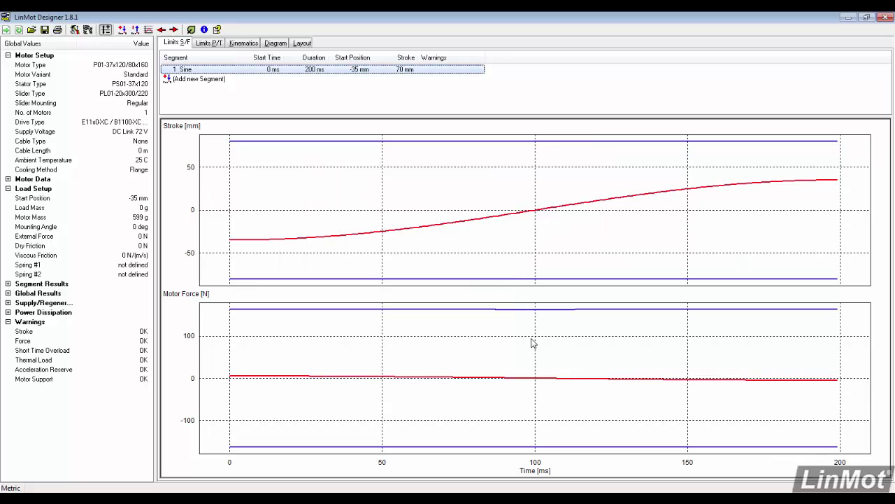
Add a Standstill segment lasting 300 ms after the sine move
double_click(218, 80)
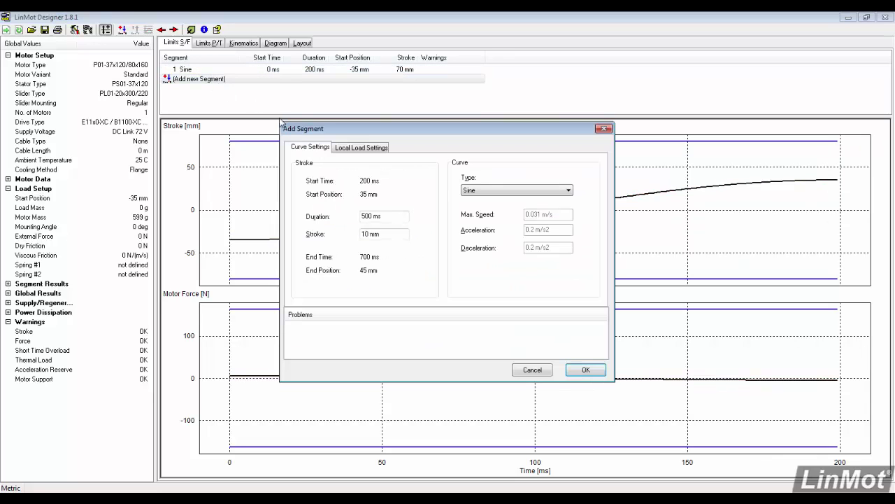
left_click(479, 191)
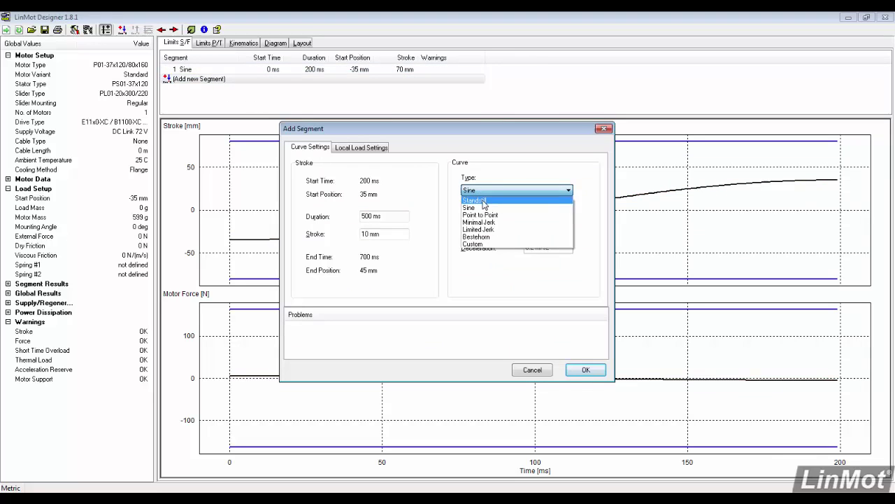
left_click(482, 201)
left_click_drag(402, 217, 335, 217)
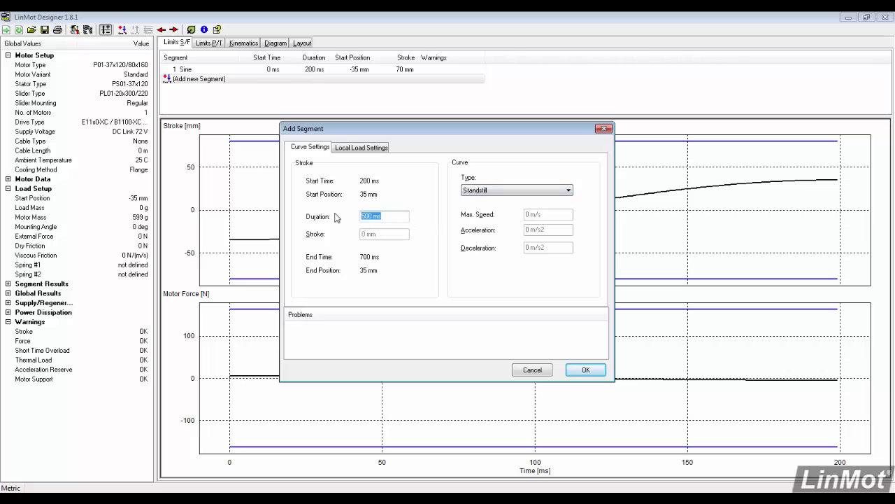
type("300")
left_click(581, 370)
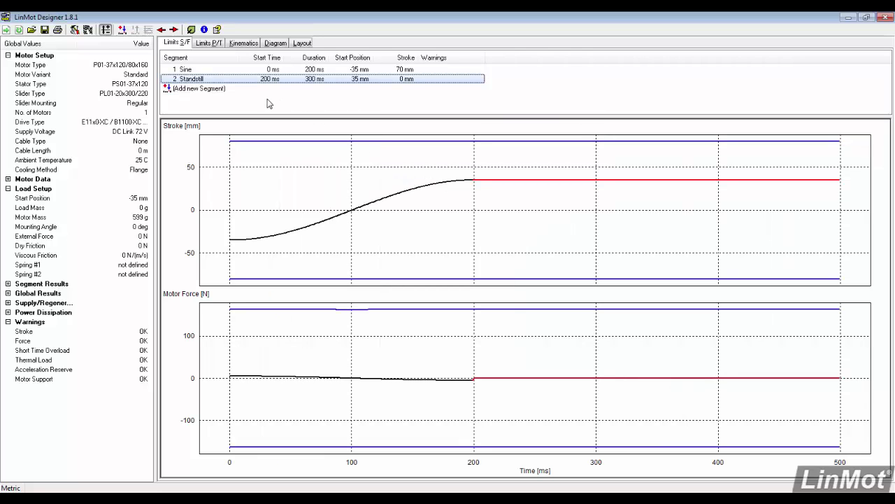
Add a Sine segment with 200 ms duration and -70 mm stroke
double_click(221, 91)
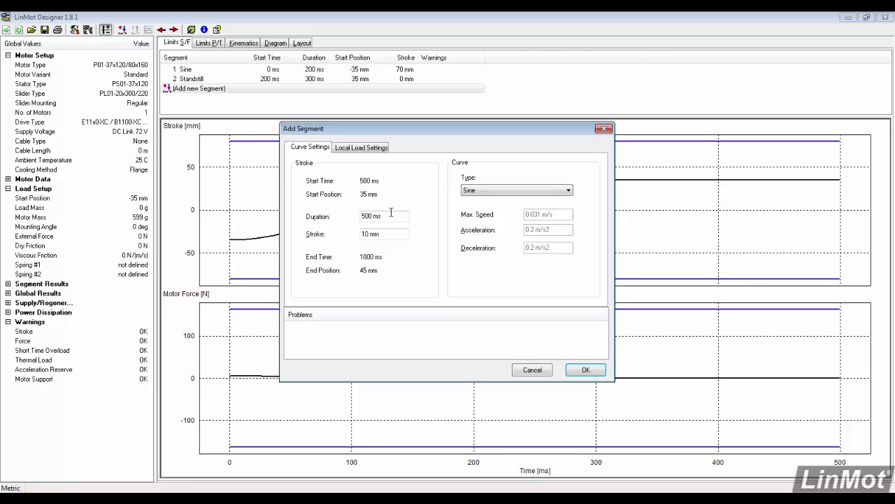
left_click_drag(390, 216, 305, 228)
type("200")
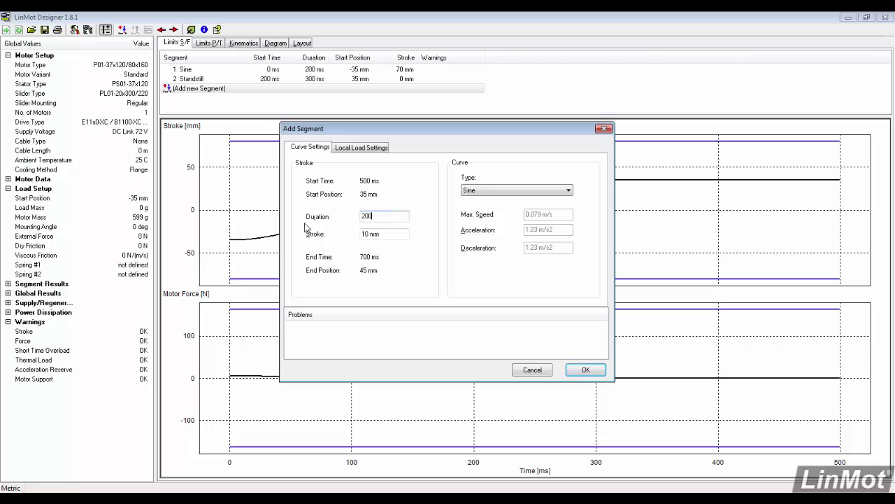
key("Tab")
key("BackSpace")
type("-70")
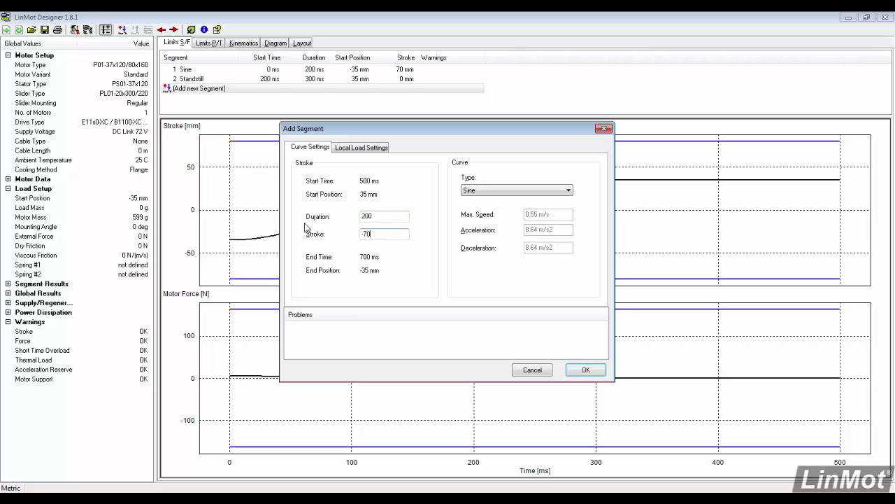
left_click(578, 371)
Add a final 300 ms Standstill segment
double_click(221, 102)
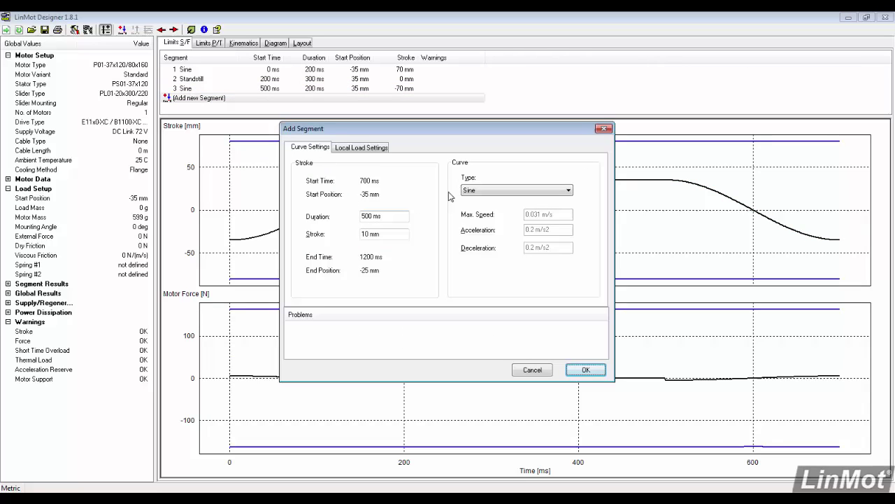
left_click(484, 191)
left_click(476, 201)
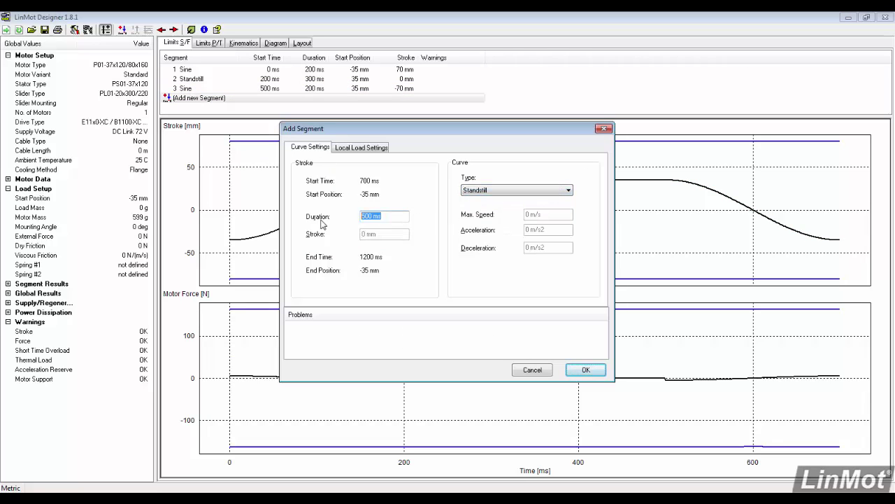
type("300")
left_click(578, 374)
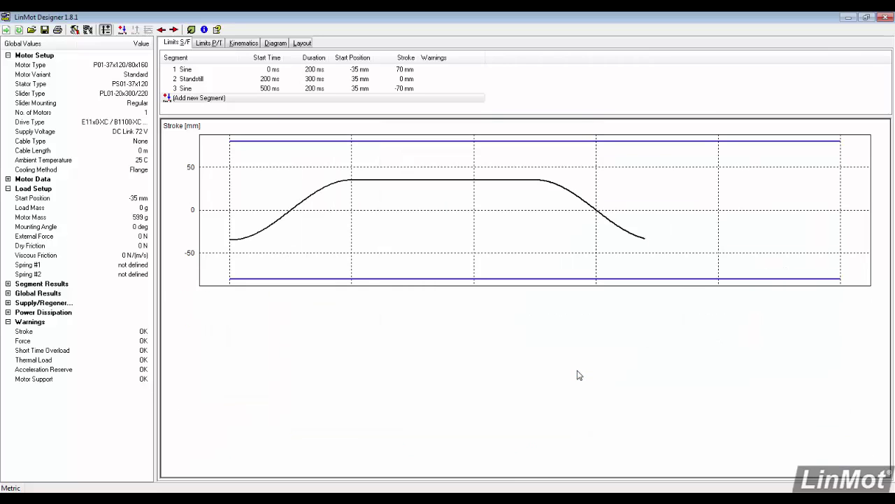
Show the Global Settings Load tab, then scroll the H01 datasheet to Ordering Information
left_click(74, 30)
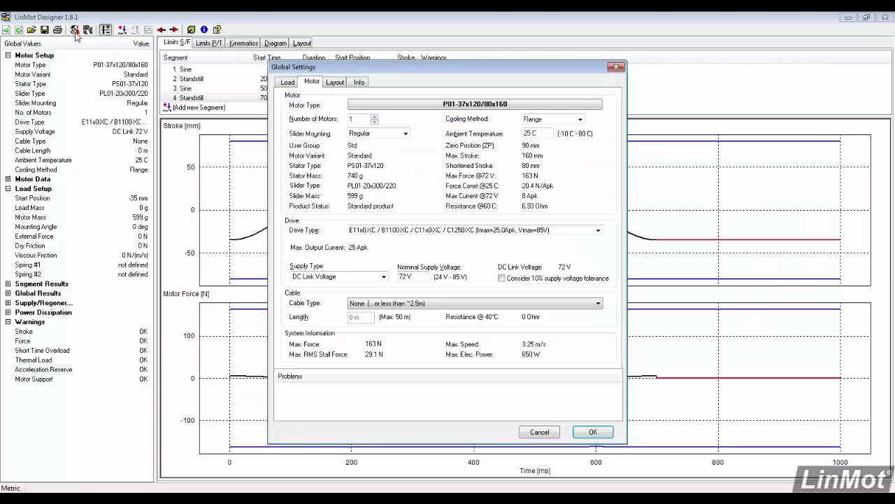
left_click(287, 82)
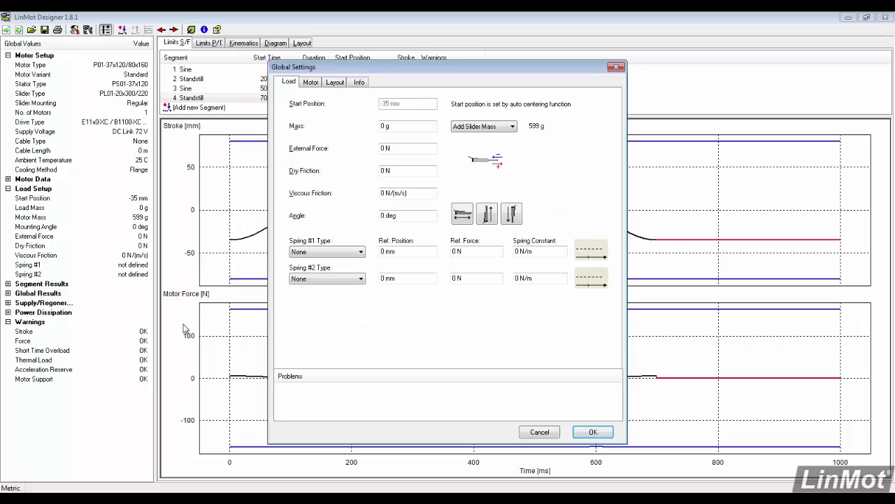
left_click(130, 498)
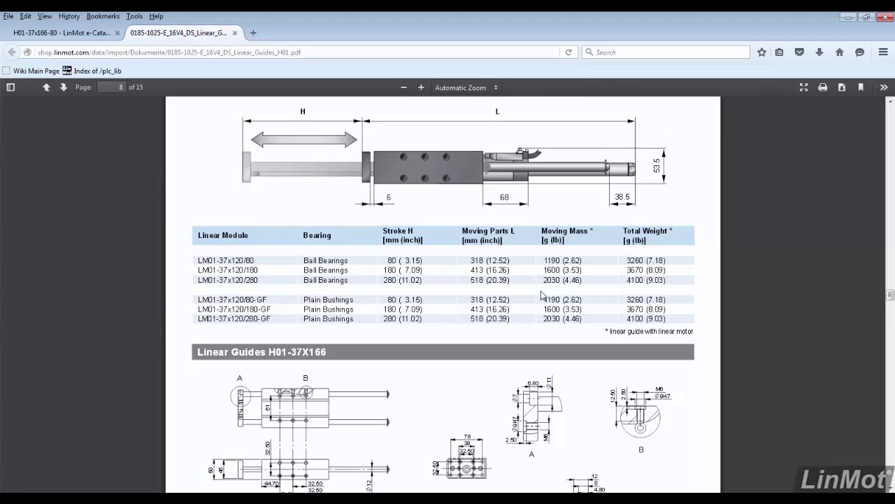
scroll(542, 299, "down", 10)
scroll(542, 299, "down", 5)
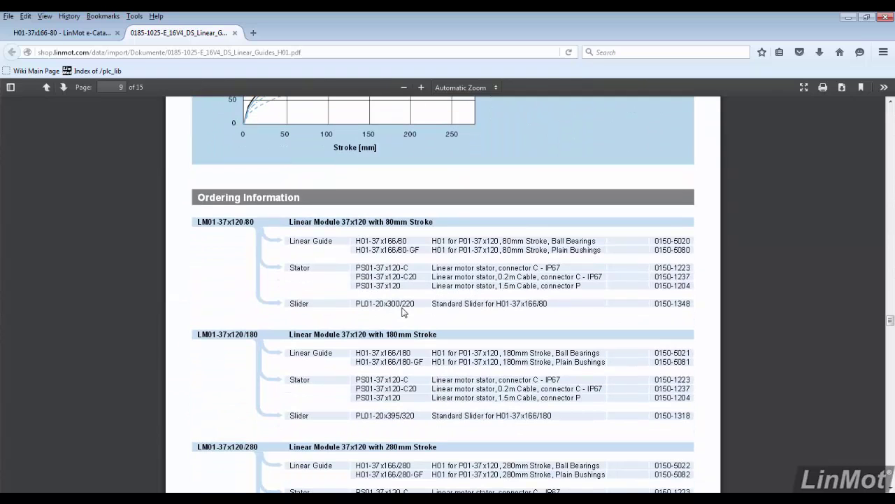
Enter a 2690 g load mass, 5 N dry friction and a vertical -90 deg angle
left_click(849, 17)
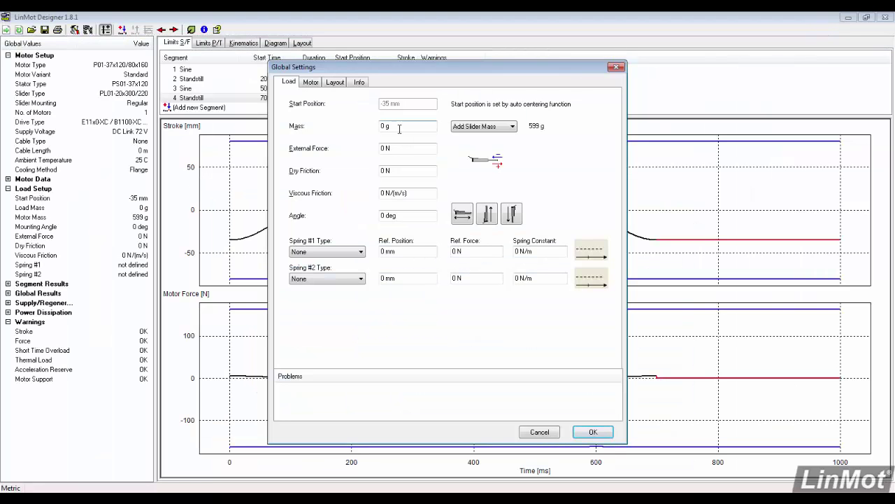
left_click_drag(400, 130, 354, 131)
type("2690")
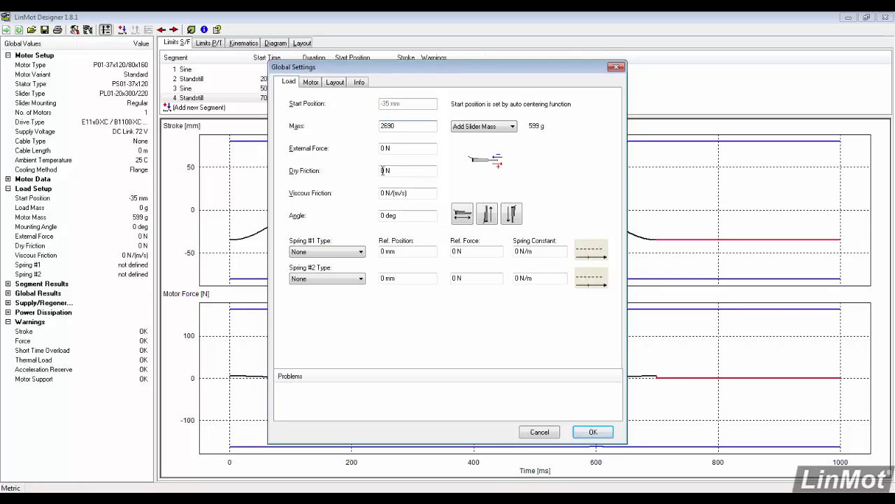
left_click_drag(418, 171, 363, 176)
type("5")
left_click(512, 215)
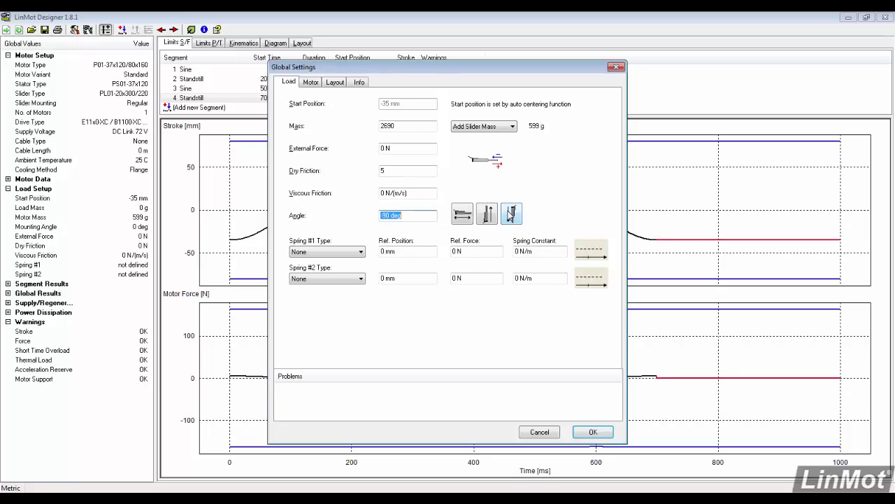
Step through the motor, layout and Info pages of Global Settings
left_click(311, 82)
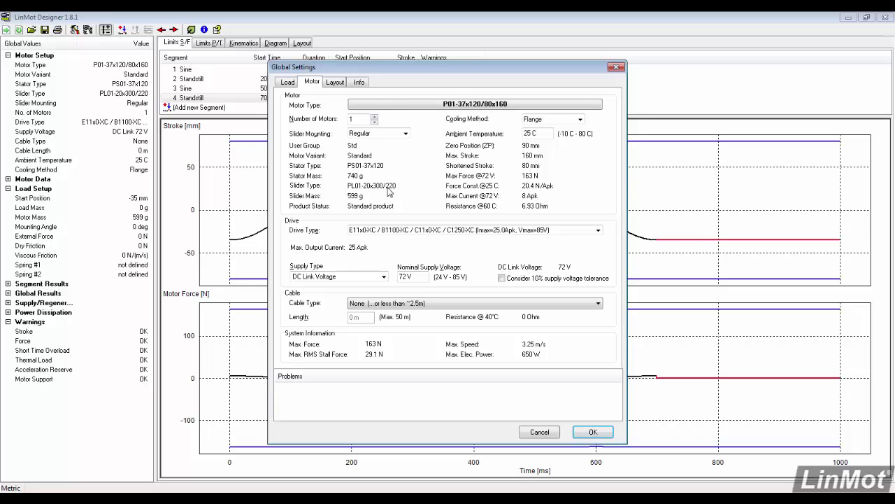
left_click(338, 83)
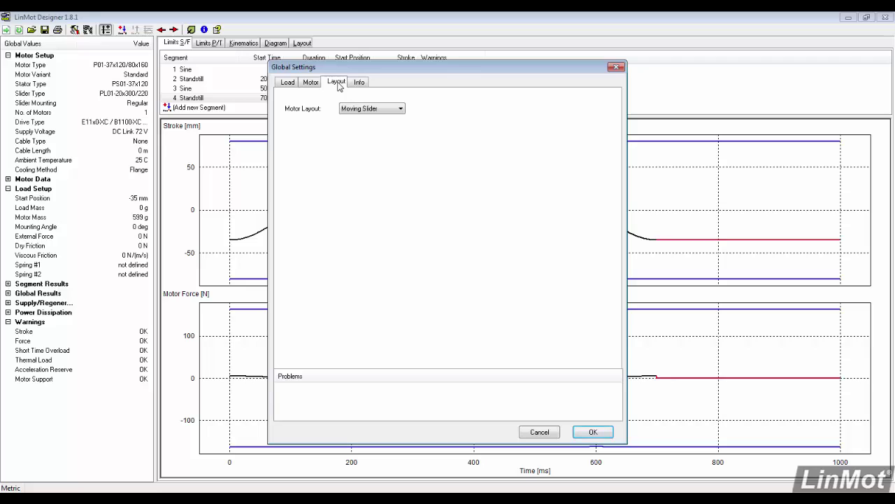
left_click(359, 83)
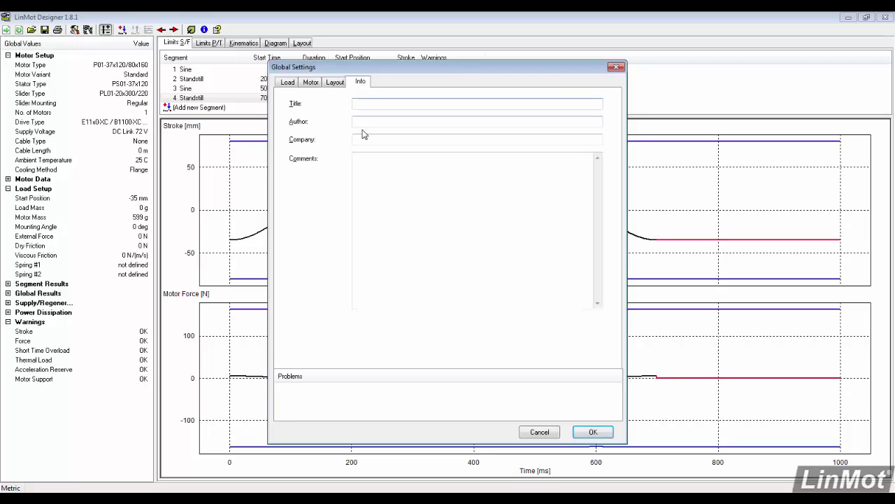
Note the guide, tooling and product masses in Comments and apply Global Settings
left_click(361, 159)
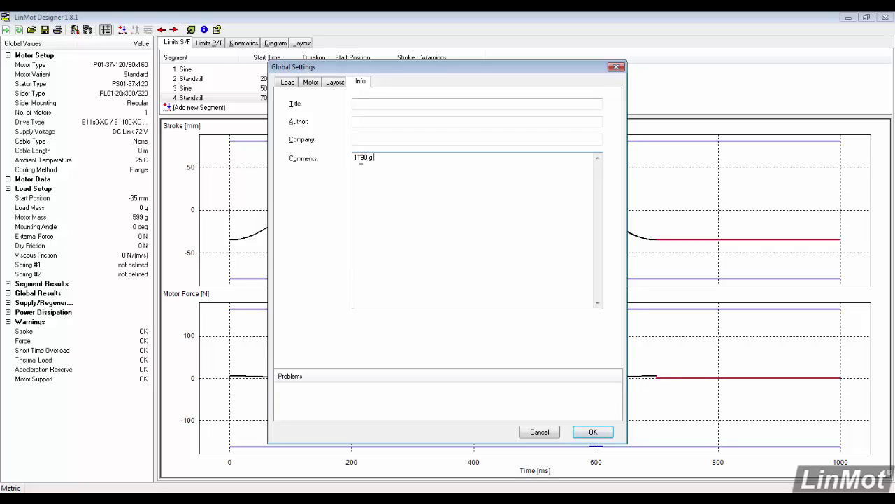
type("1180 g guide mo")
type(" g")
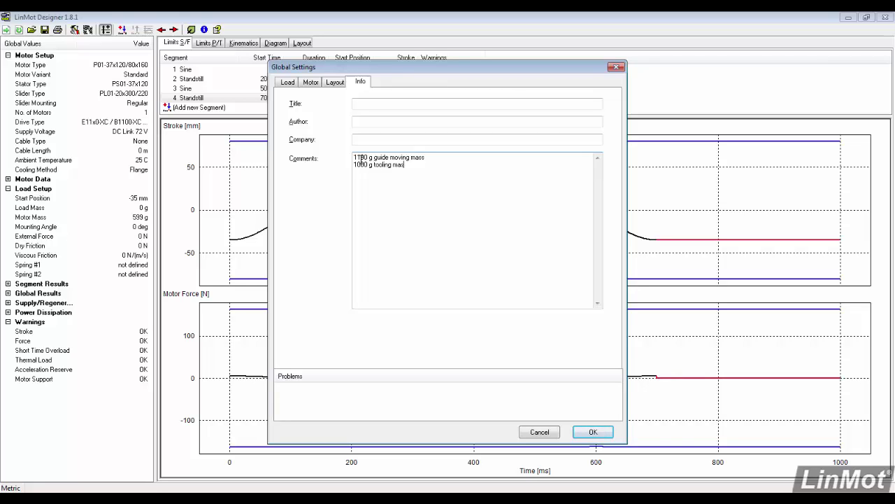
type("500 g product mass")
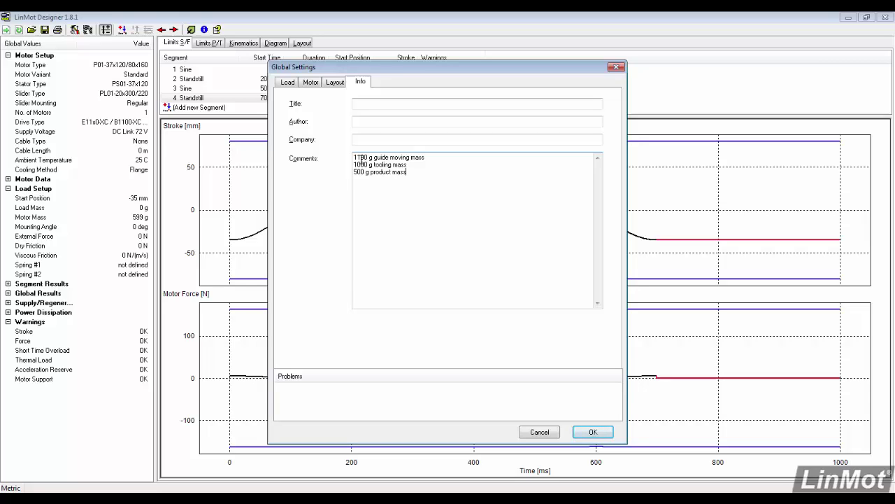
left_click(593, 432)
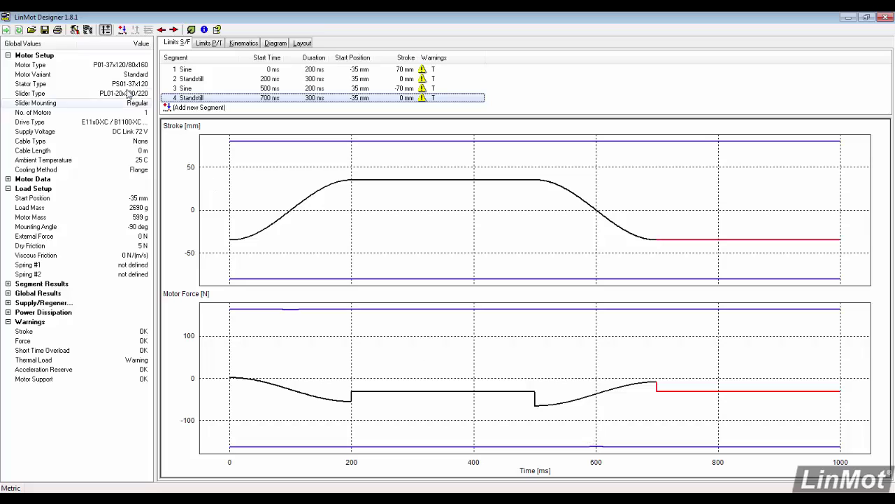
Set the additional moving mass to No additional Mass and apply
left_click(76, 31)
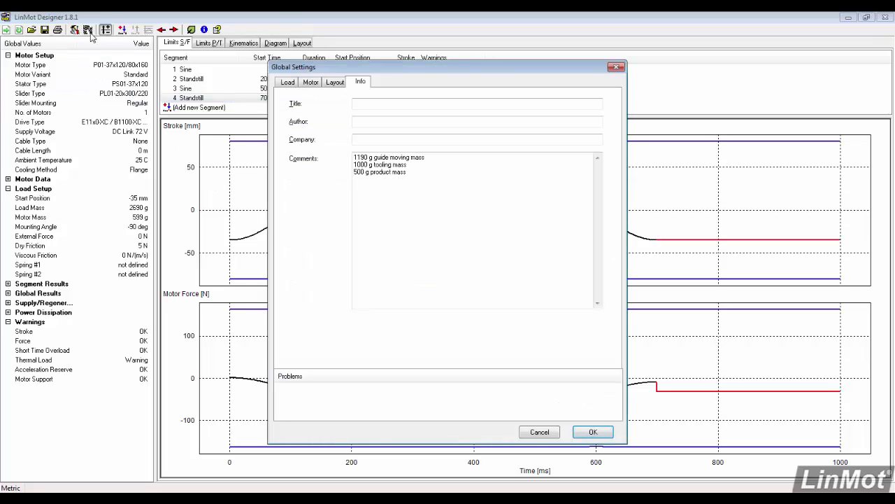
left_click(284, 82)
left_click(487, 127)
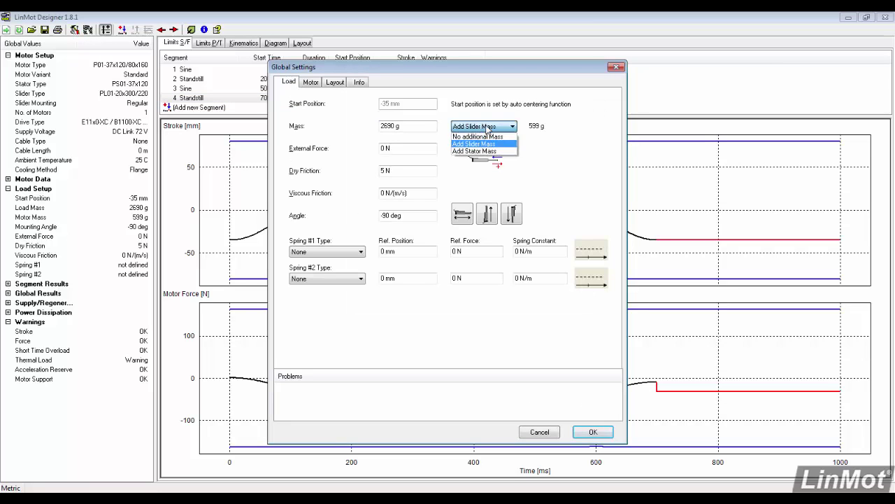
left_click(487, 136)
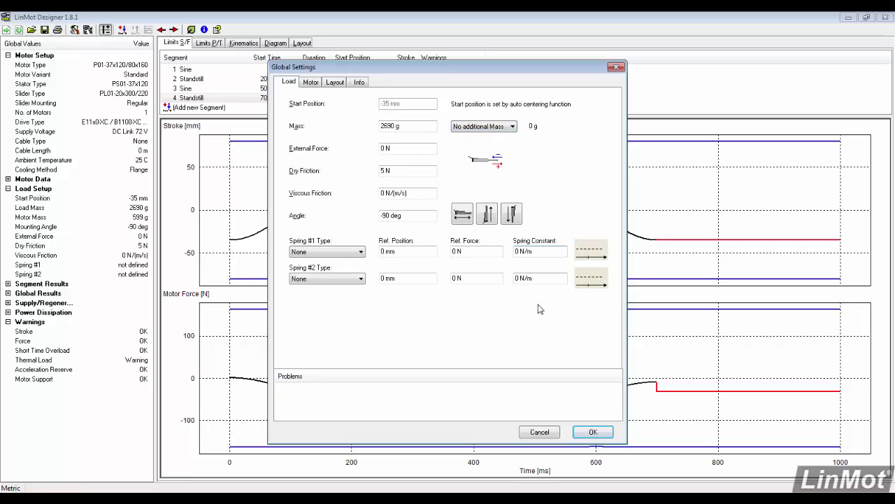
left_click(585, 432)
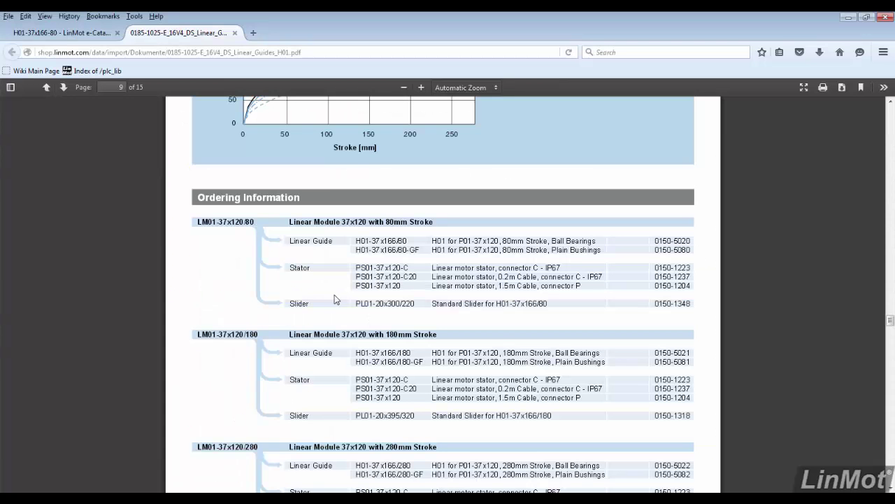
Check the LM01-37x120/80 moving mass of 1190 g on page 8, then minimize Firefox
scroll(343, 297, "up", 8)
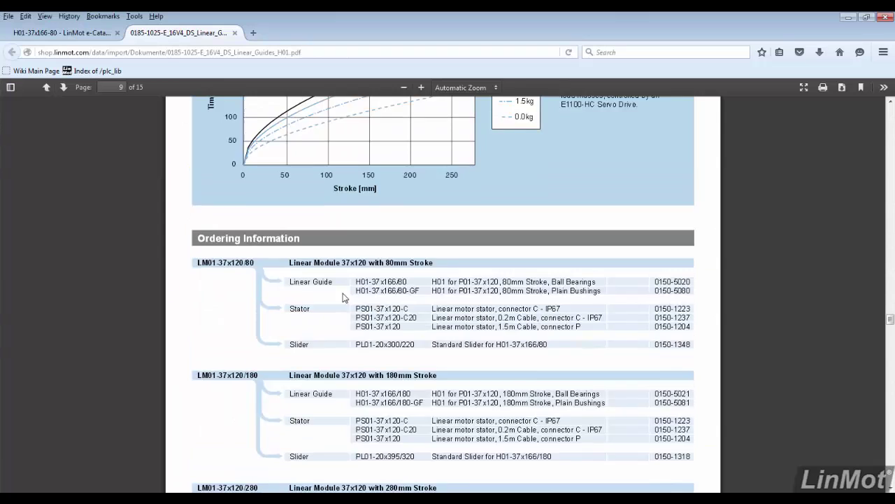
scroll(342, 298, "up", 10)
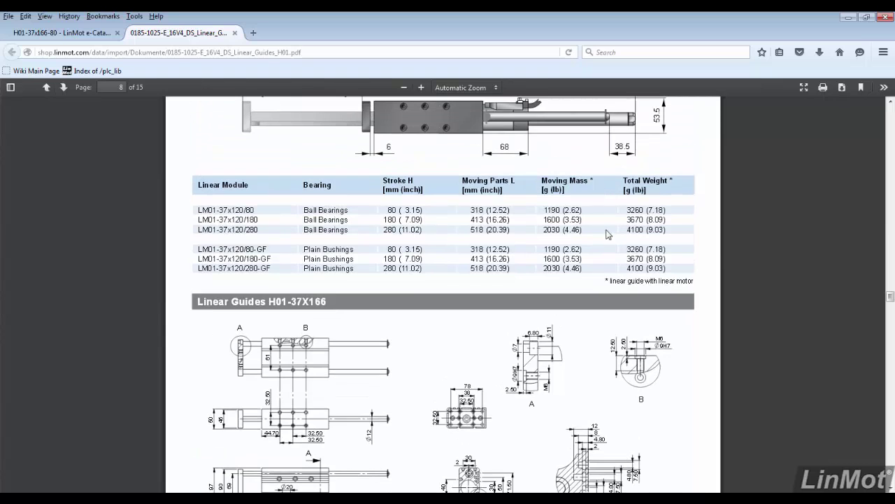
left_click(847, 17)
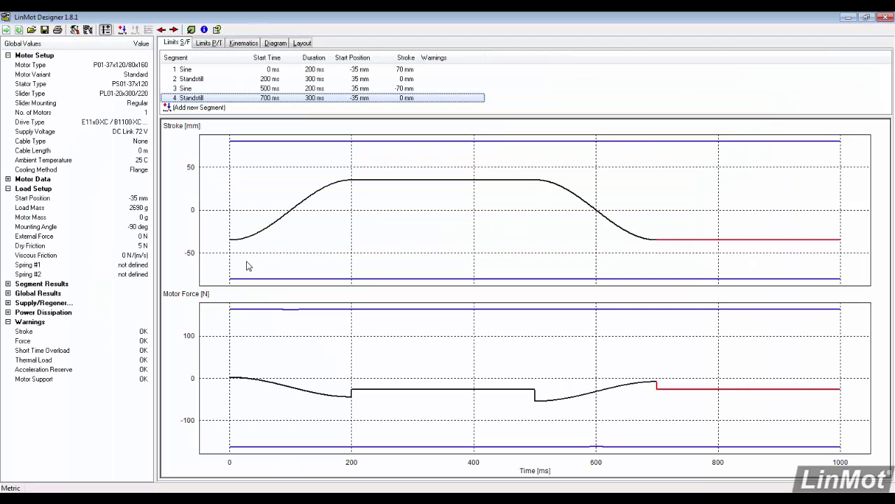
Expand Power Dissipation and Supply/Regeneration in the Global Values tree
left_click(7, 312)
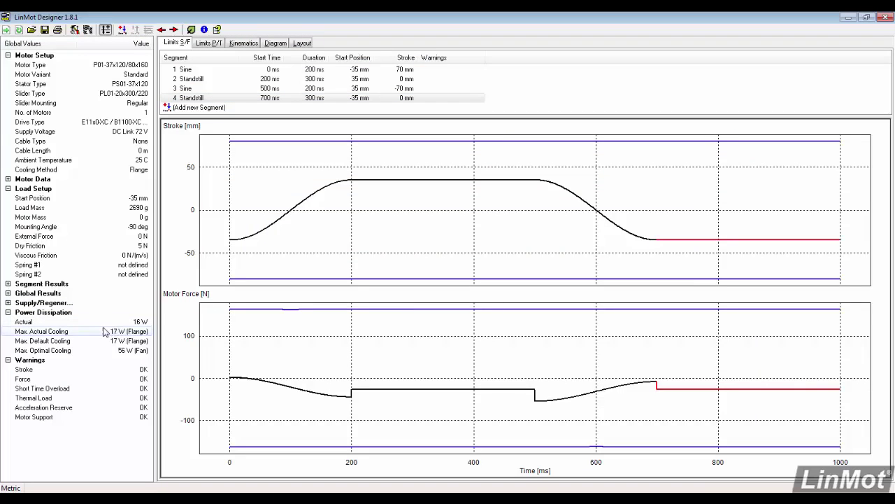
double_click(42, 302)
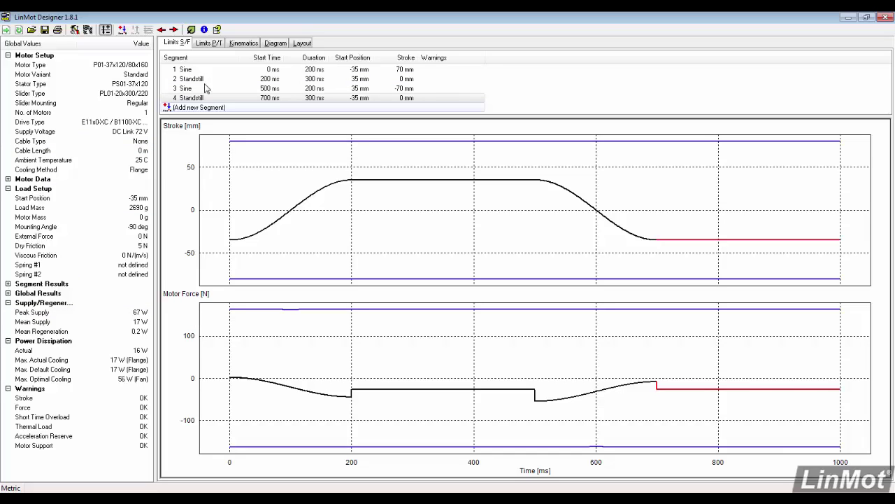
View the Limits P/T plots, then the Kinematics plots of the profile
left_click(212, 42)
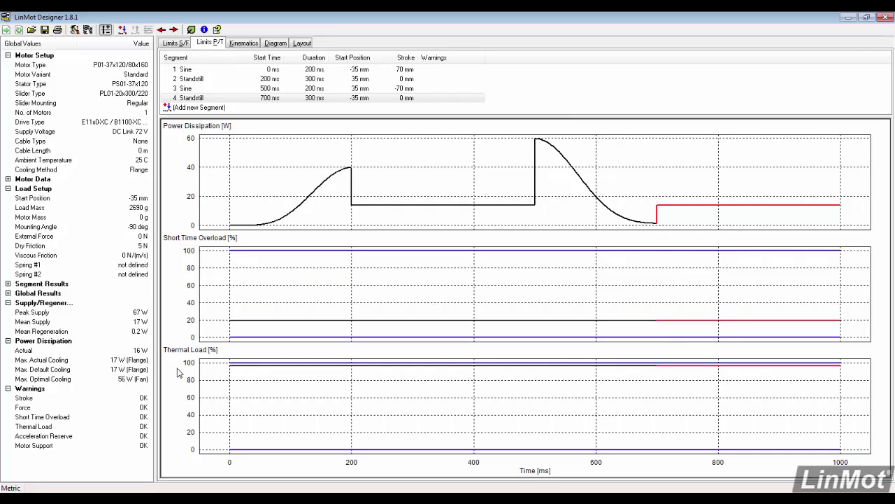
left_click(242, 43)
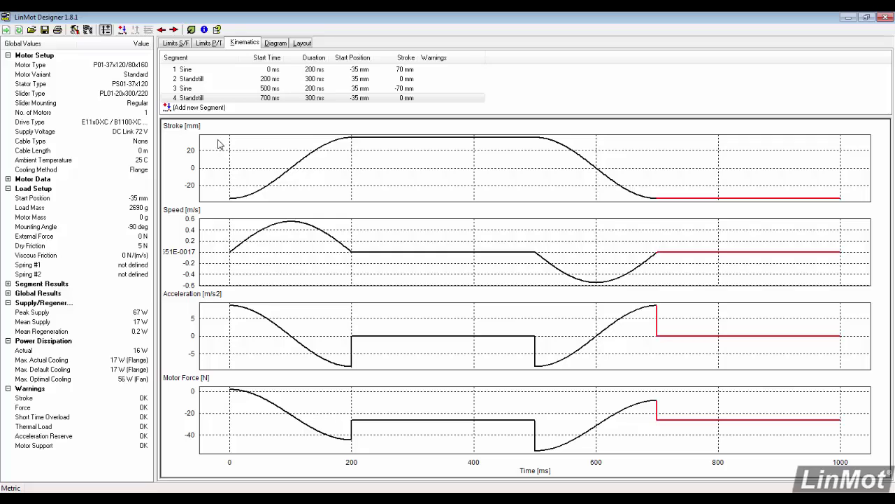
View the motor layout drawings and start saving the design as Z axis 37x120 (*.ldc)
left_click(302, 43)
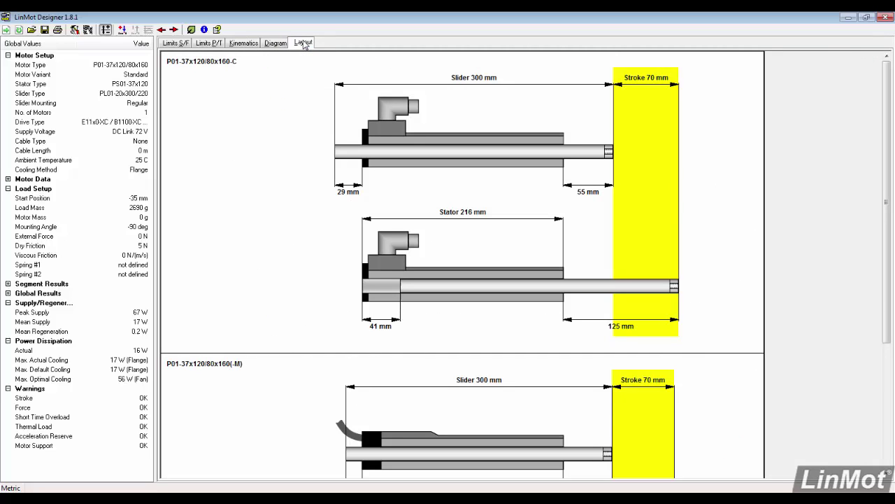
left_click(44, 30)
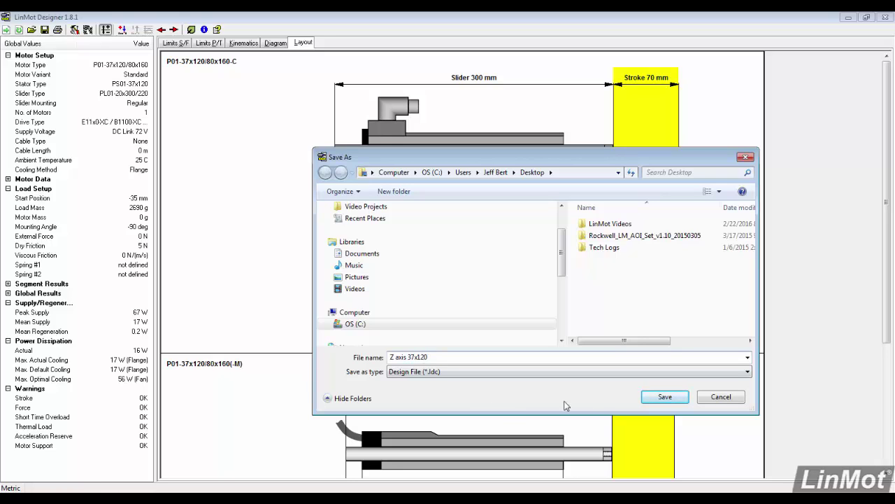
Save the design as Z axis 37x120.ldc and show the Efficiency tab with its CO2 comparison
left_click(663, 397)
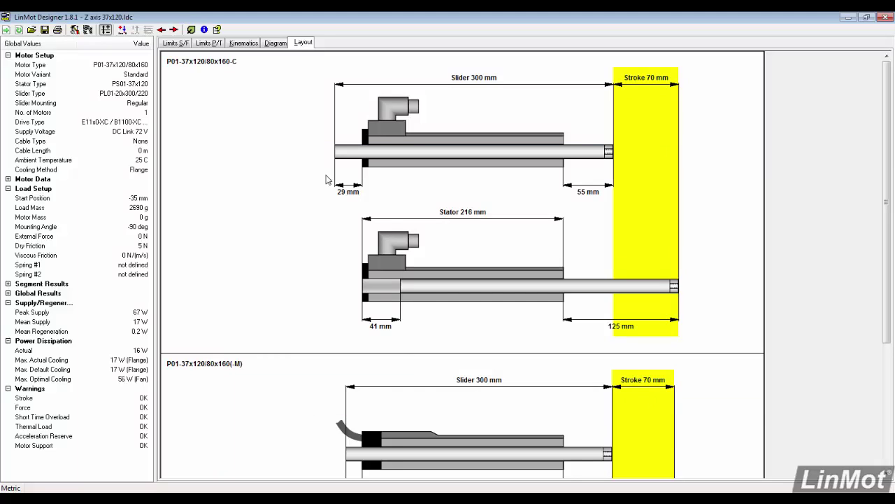
left_click(190, 31)
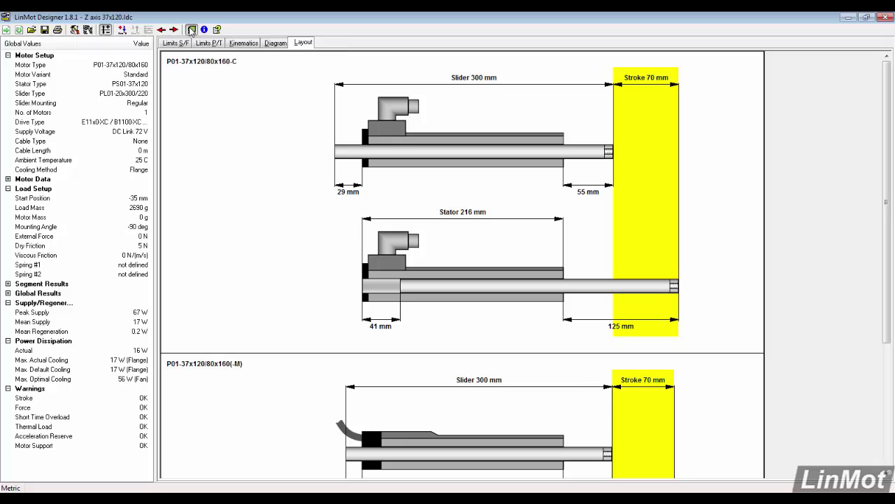